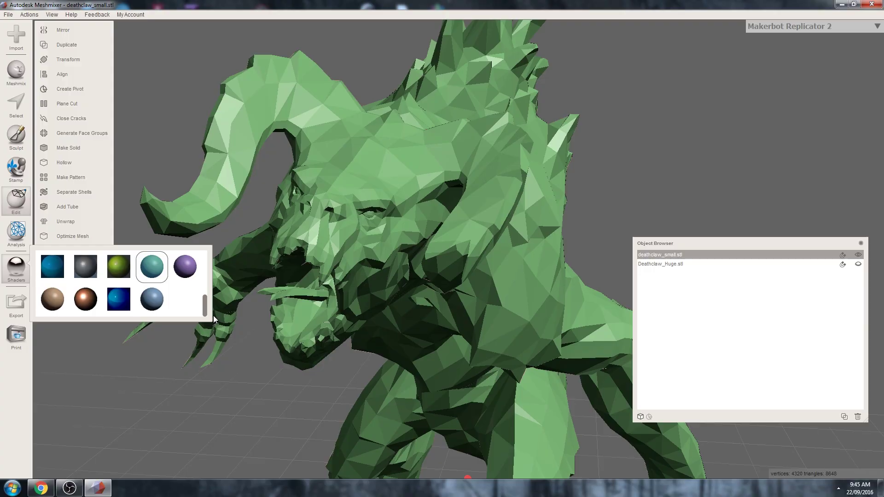
Step: View Deathclaw_Huge from the Object Browser, then switch back to the low-poly deathclaw_small
click(844, 263)
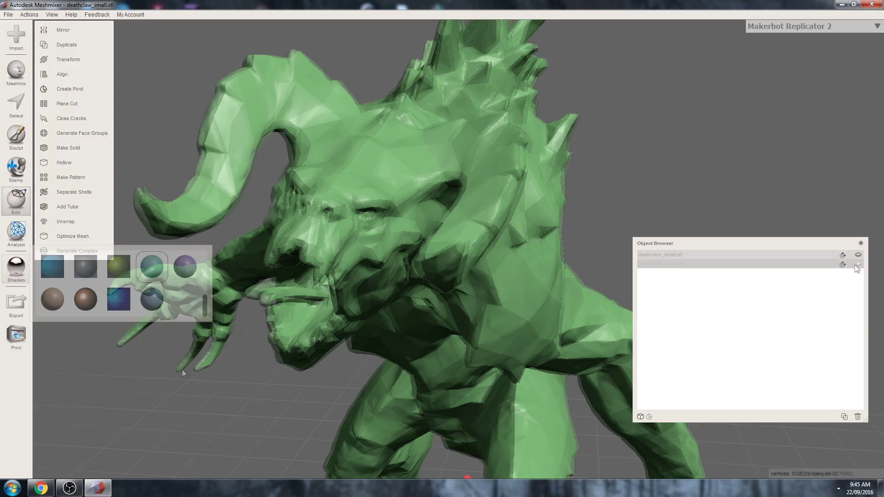
shift+click(844, 263)
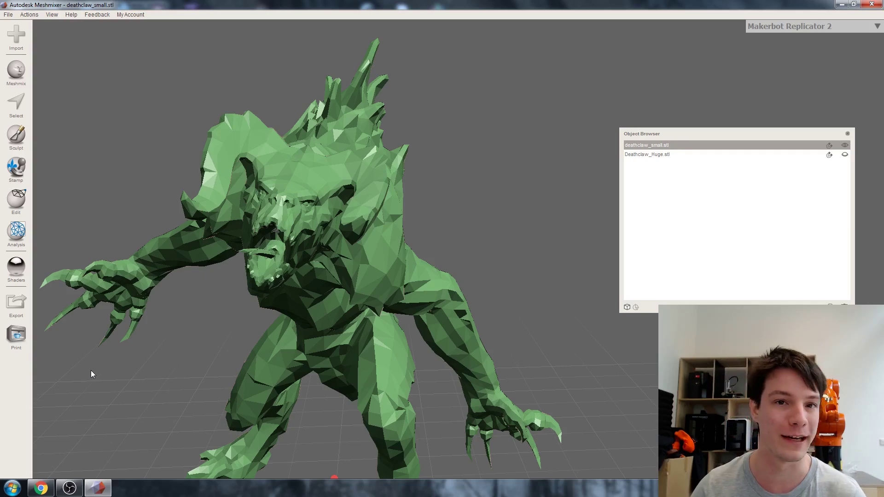
right_drag(57, 333, 268, 278)
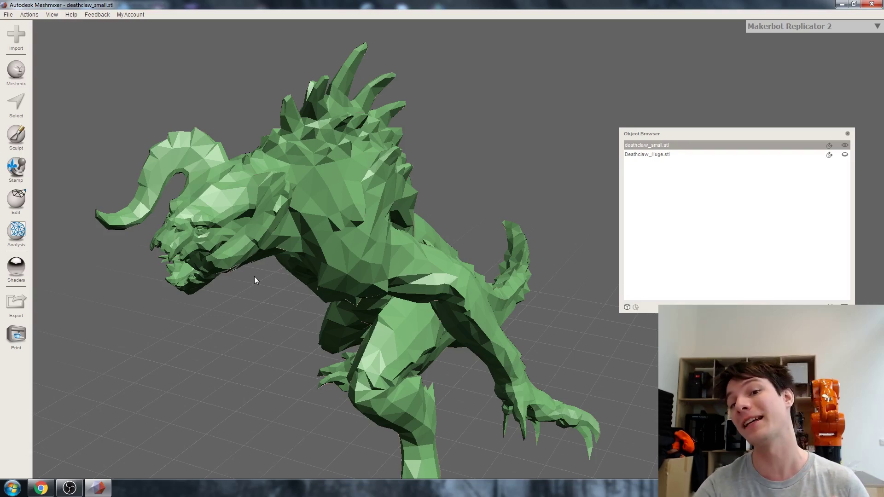
scroll(315, 249, up, 5)
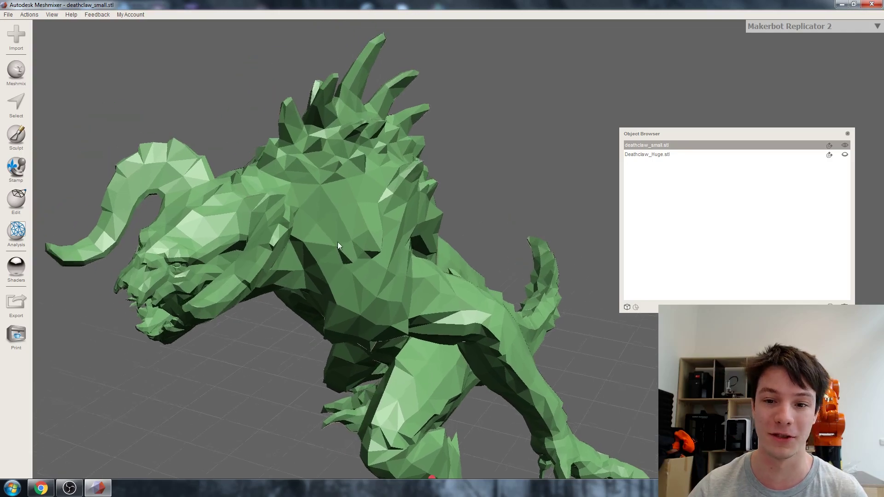
Step: Show the deathclaw's triangle wireframe with W, orbit around it, then hide the wireframe
key(w)
right_drag(338, 235, 296, 236)
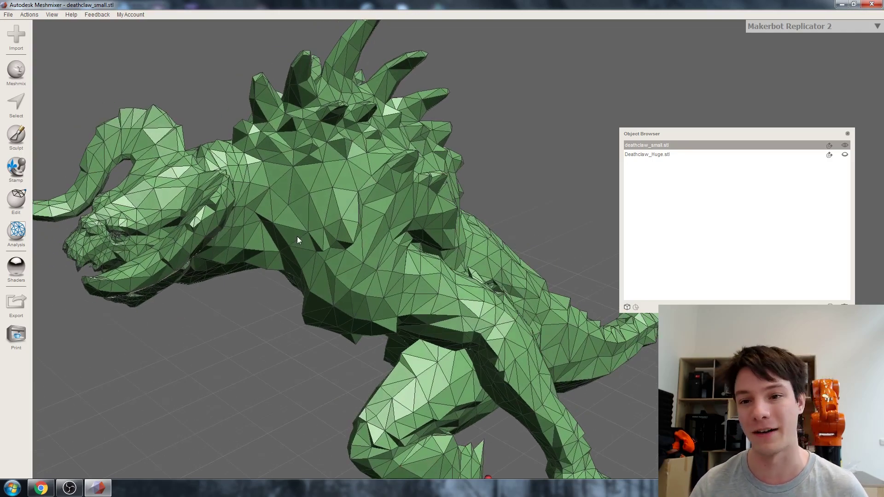
key(w)
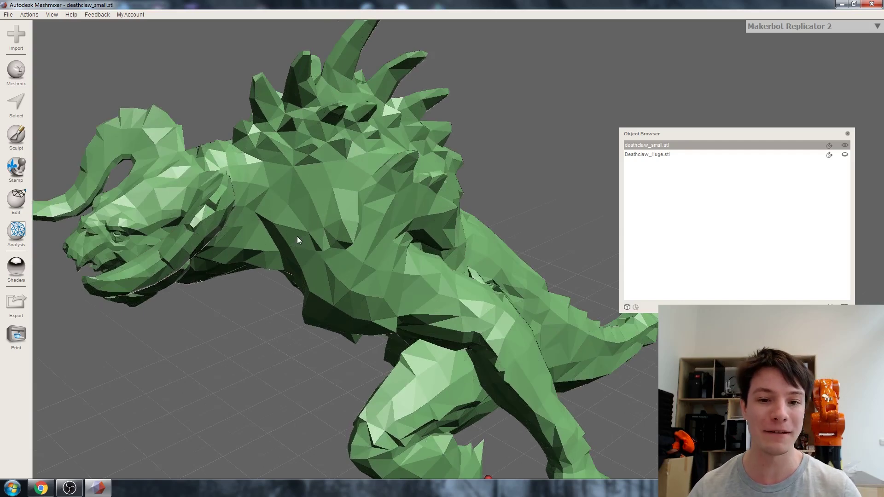
right_drag(296, 236, 245, 312)
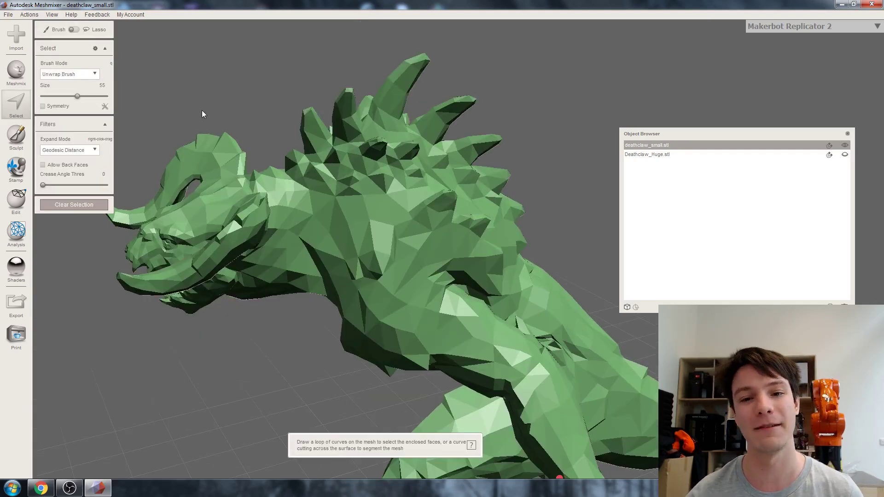
Step: Lasso a closed loop around the deathclaw's head to select it, then orbit to view the selection
click(245, 87)
click(304, 302)
click(111, 383)
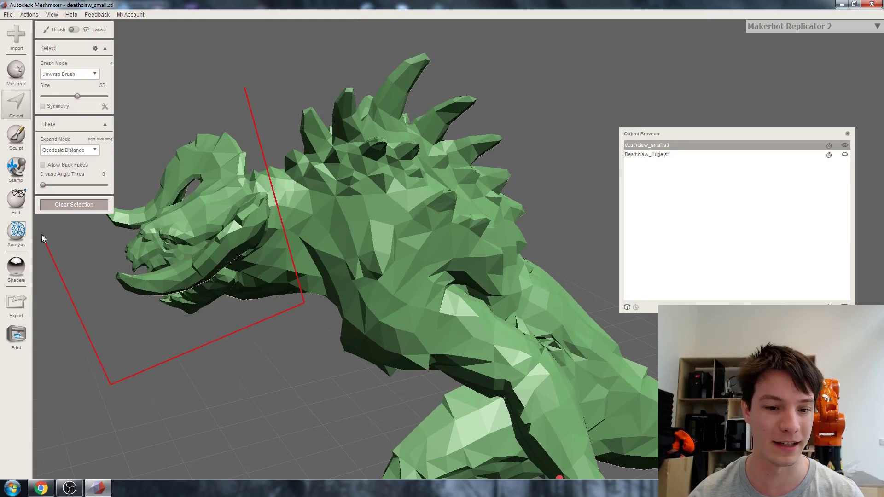
click(147, 88)
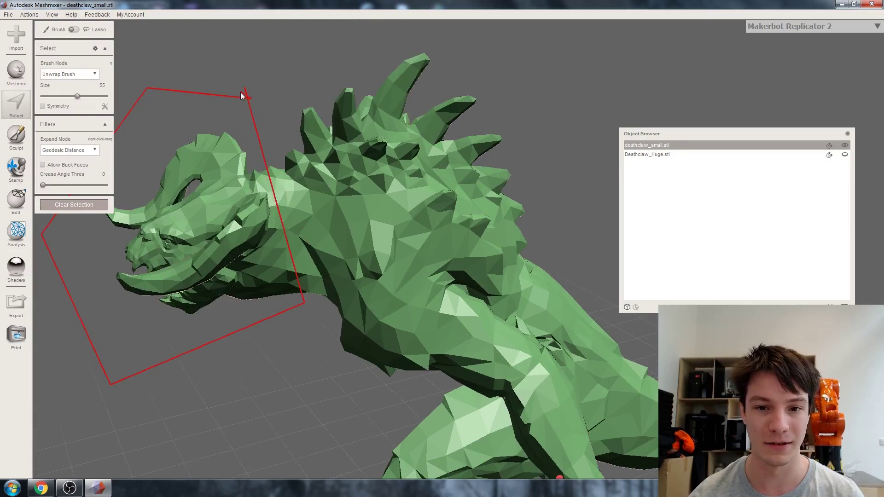
click(244, 90)
right_drag(245, 89, 336, 116)
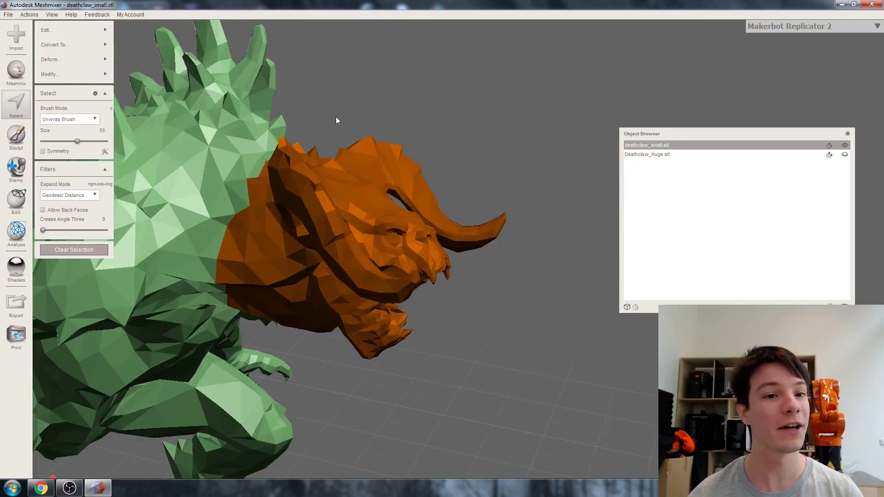
Step: Apply Remesh from the Edit submenu to the selected head and orbit to inspect the denser preview
mouse_move(90, 30)
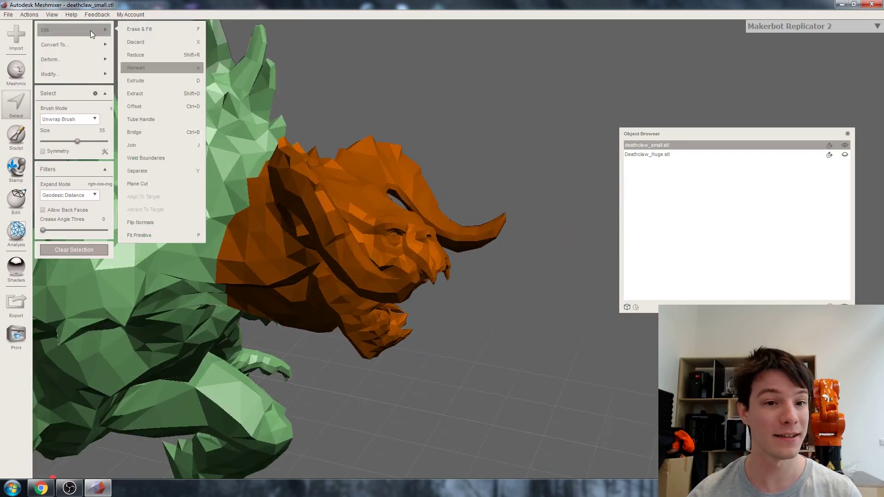
click(139, 68)
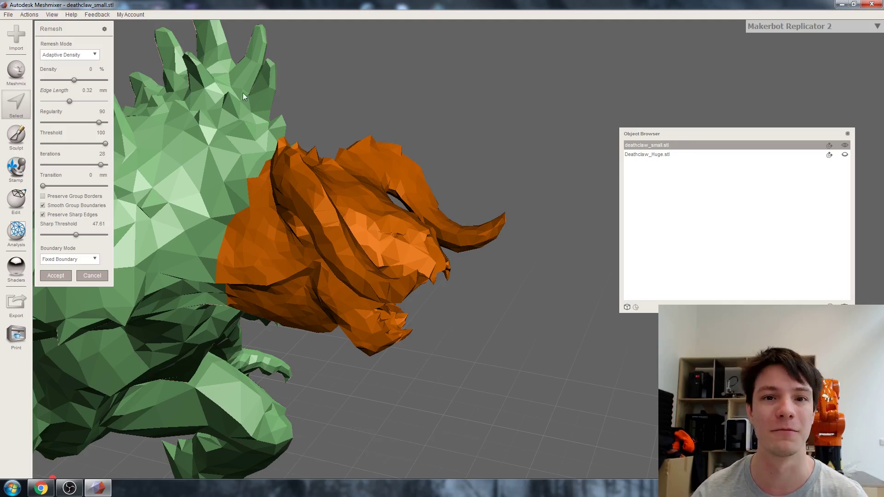
mouse_move(245, 97)
right_down()
mouse_move(252, 99)
mouse_move(235, 96)
mouse_move(246, 108)
mouse_move(239, 111)
right_up()
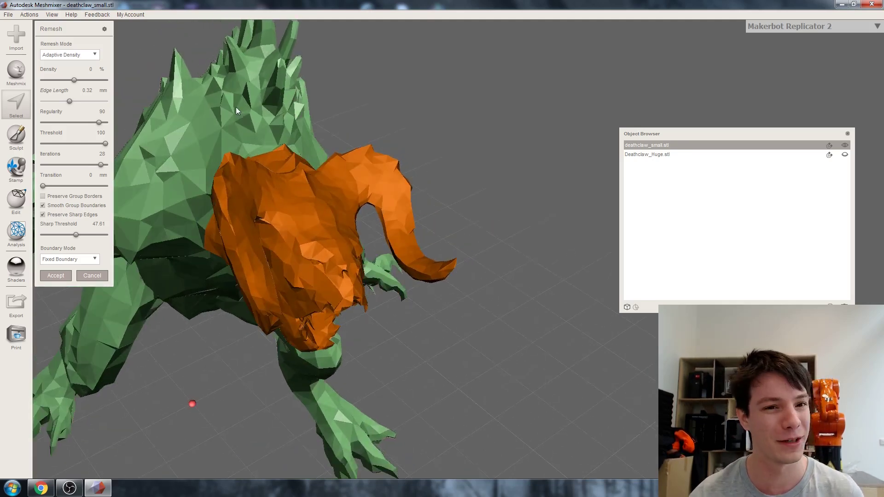
Step: Switch the head's Remesh Mode to Linear Subdivision and raise Density to 21%
click(88, 55)
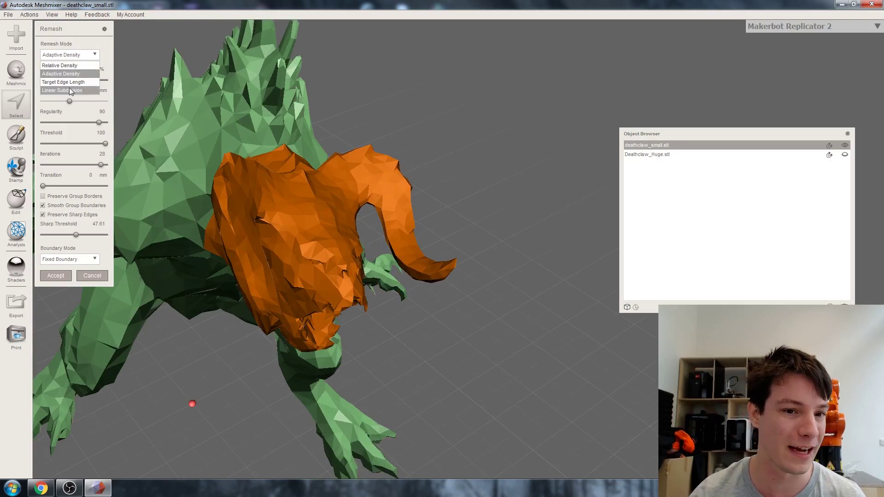
click(75, 89)
right_drag(278, 158, 327, 251)
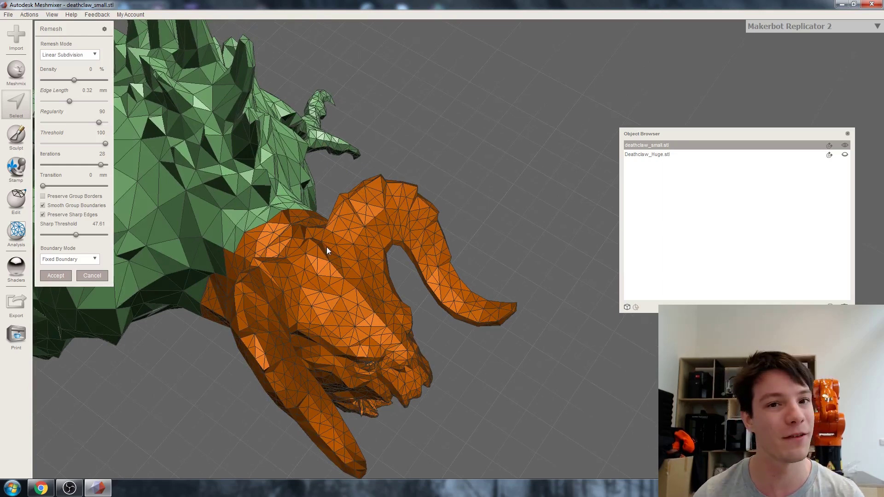
right_drag(327, 247, 353, 263)
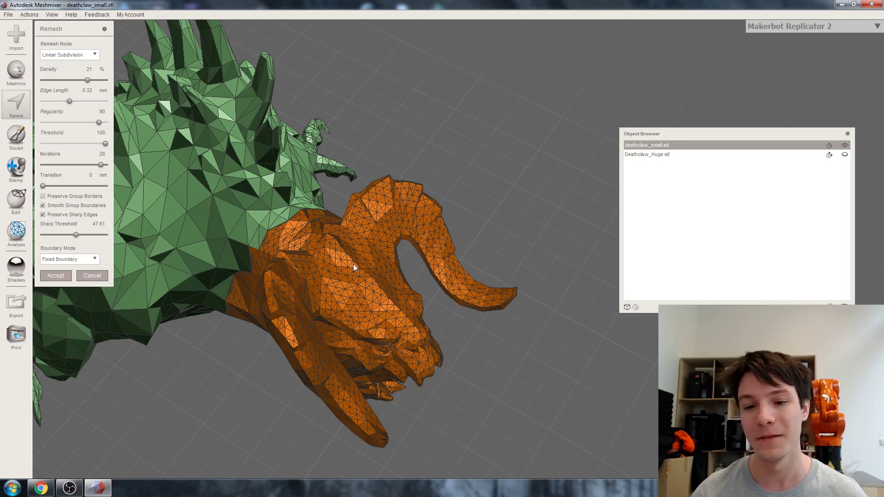
right_drag(324, 201, 338, 193)
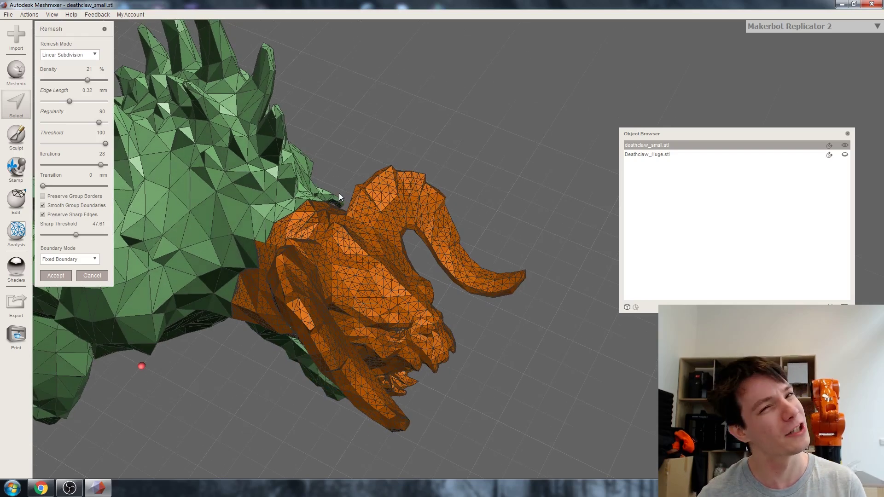
Step: Change the head's Remesh Mode to Relative Density and orbit to inspect the finer triangles
click(83, 55)
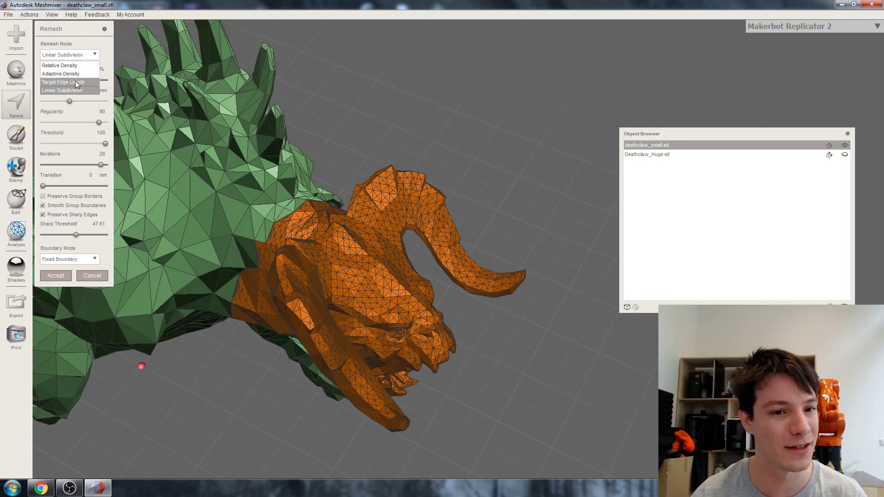
click(72, 66)
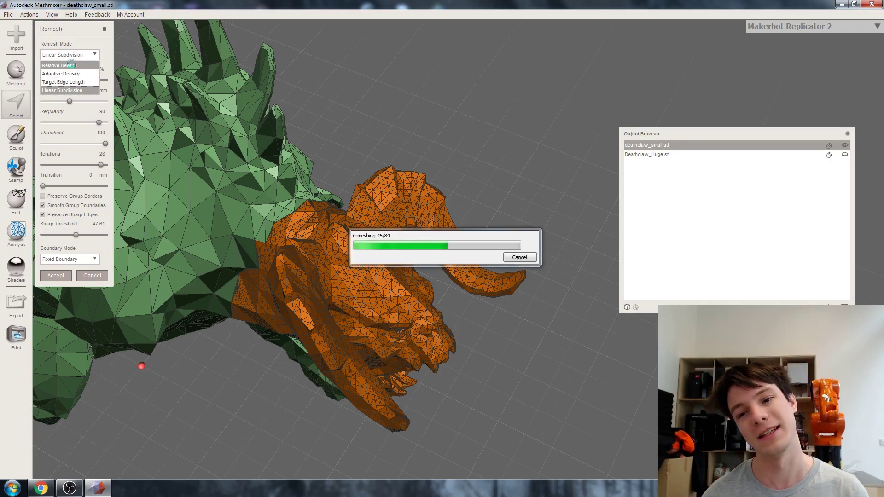
right_drag(121, 81, 184, 138)
Step: Switch the head's Remesh Mode to Adaptive Density at 45% density, checking it from the front
key(w)
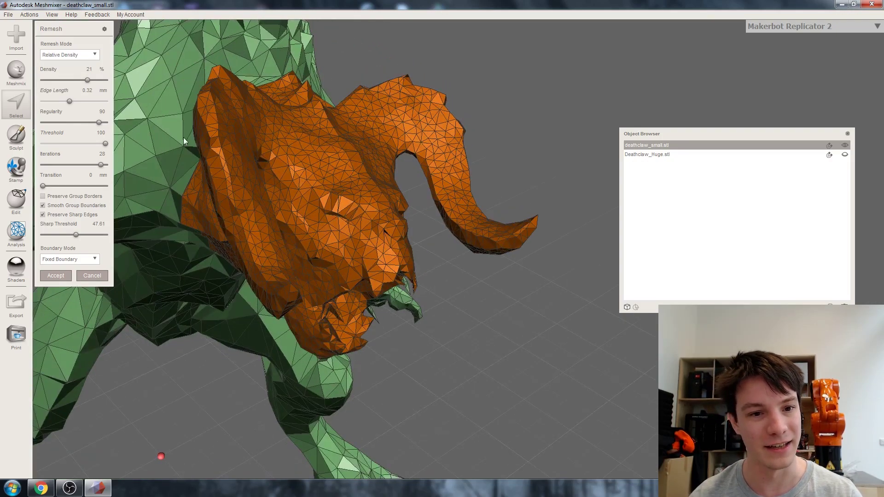
click(84, 56)
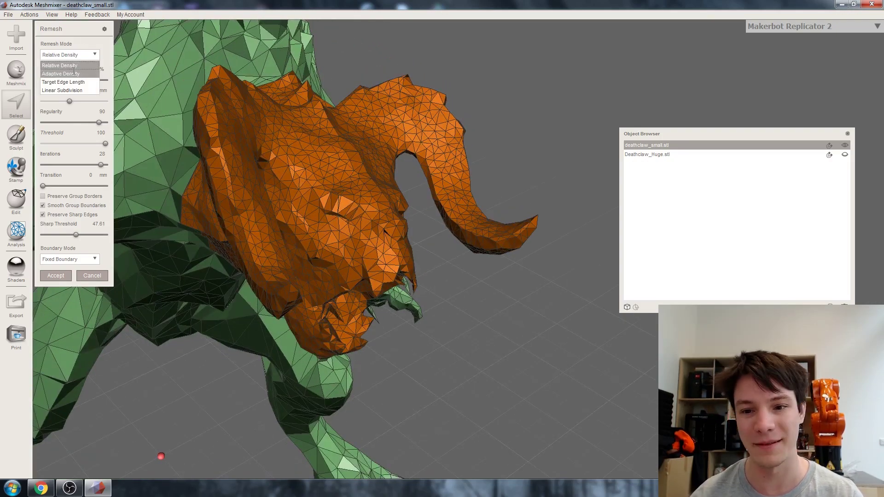
click(74, 72)
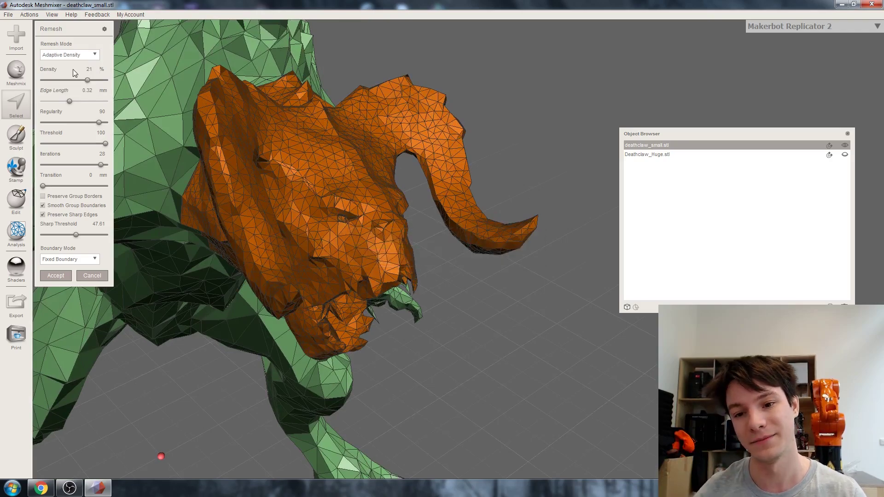
right_drag(227, 156, 277, 177)
key(w)
key(w)
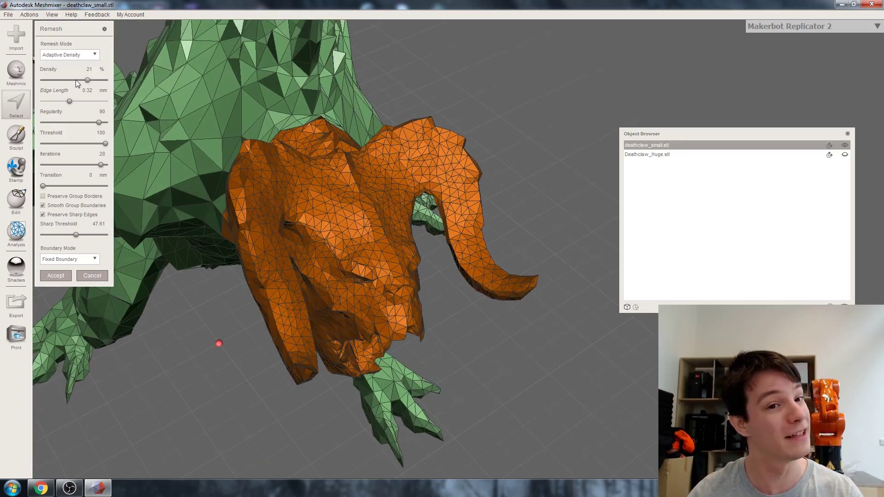
key(Return)
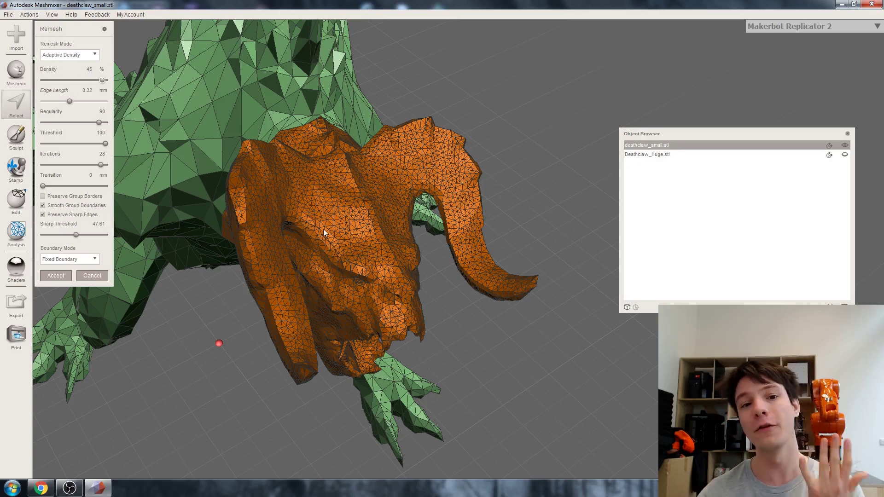
right_drag(323, 229, 449, 187)
Step: Accept the remesh, display Deathclaw_Huge, and toggle its dense wireframe on and off
click(449, 186)
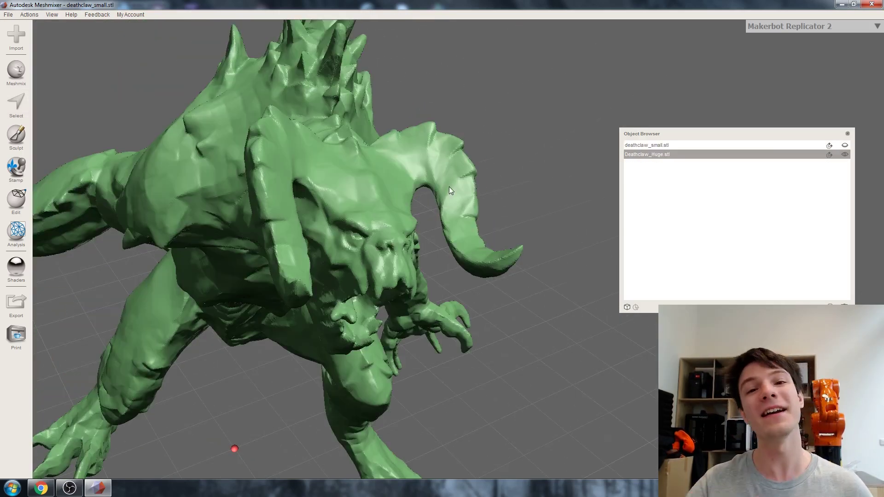
key(w)
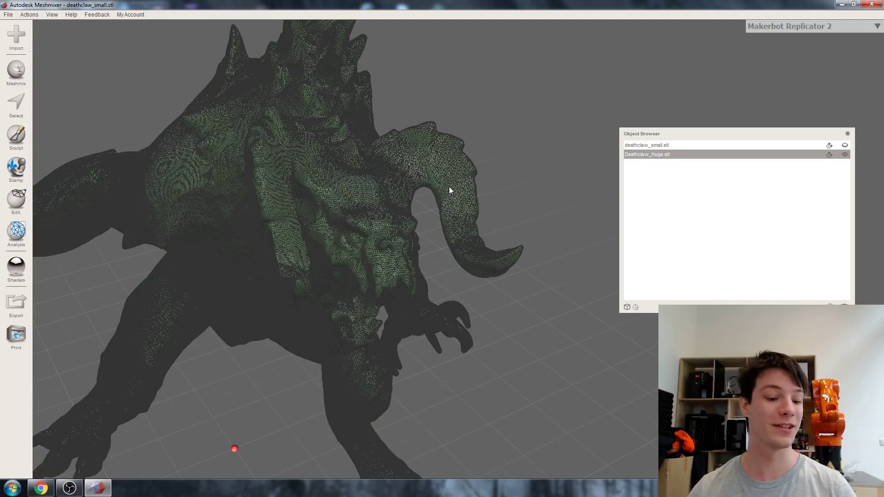
key(w)
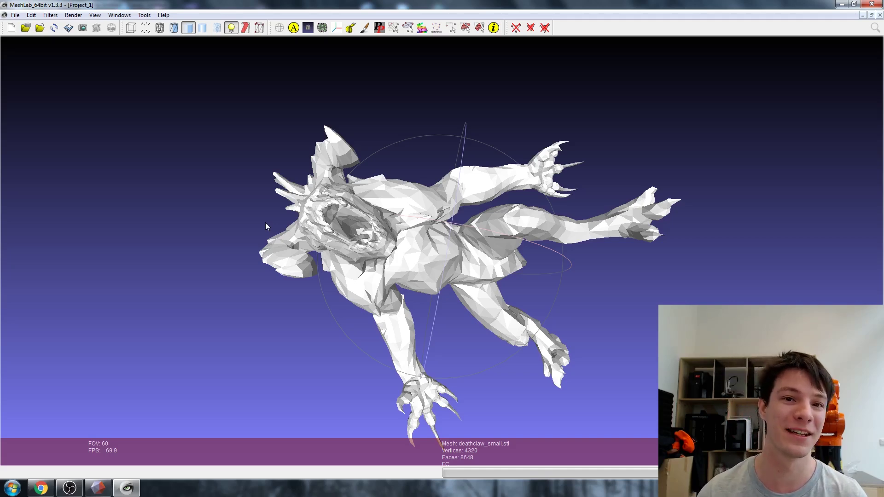
Step: Trackball-rotate the low-poly deathclaw_small mesh to view it from another side
drag(266, 223, 217, 119)
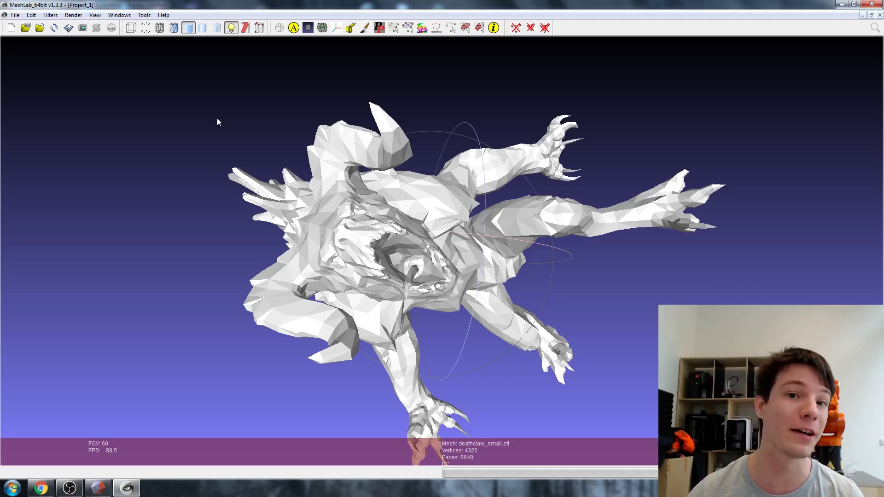
Step: Open Filters > Remeshing, Simplification and Reconstruction > Subdivision Surfaces: Butterfly Subdivision
click(49, 15)
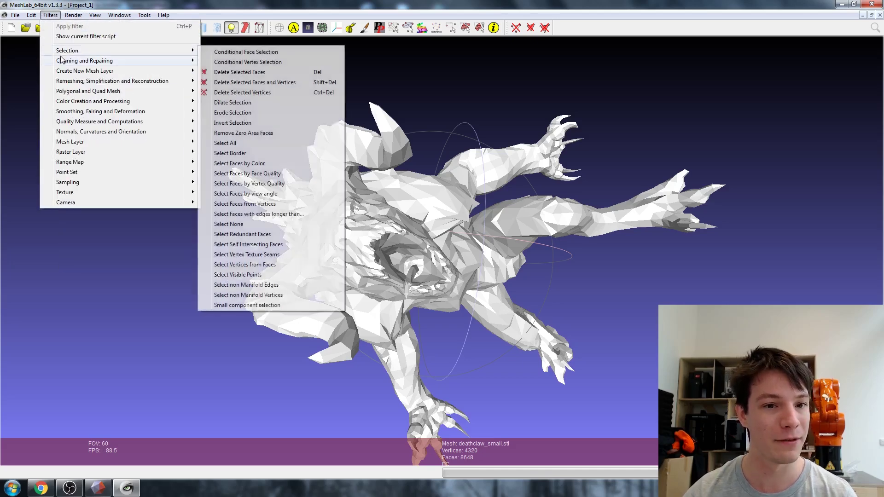
mouse_move(67, 80)
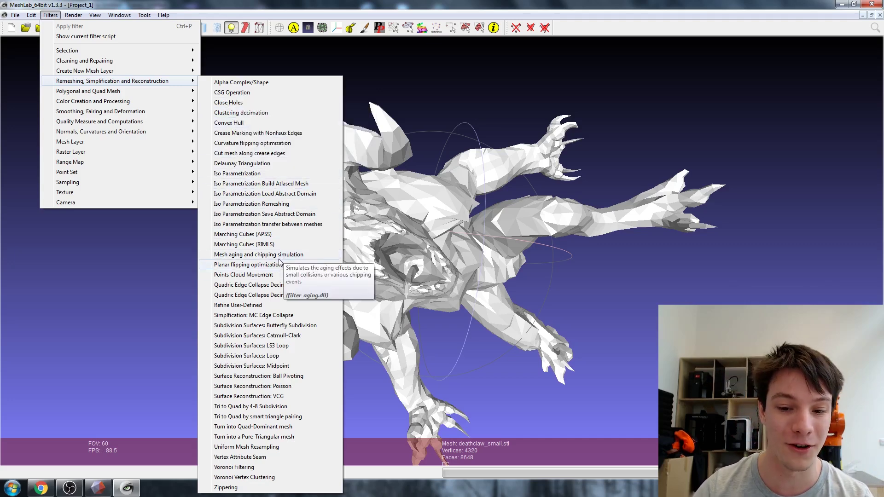
click(260, 325)
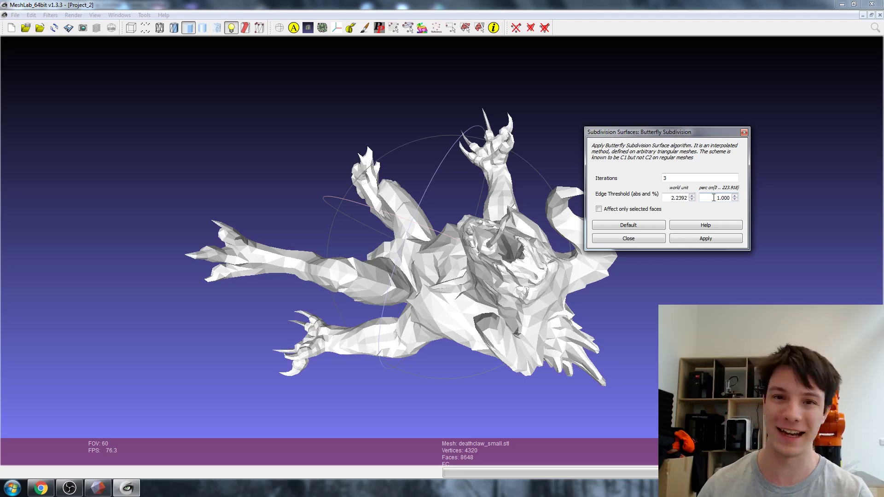
Step: Apply Butterfly Subdivision with 10 iterations and a world-unit edge threshold of 5
key(shift+Tab)
key(shift+Tab)
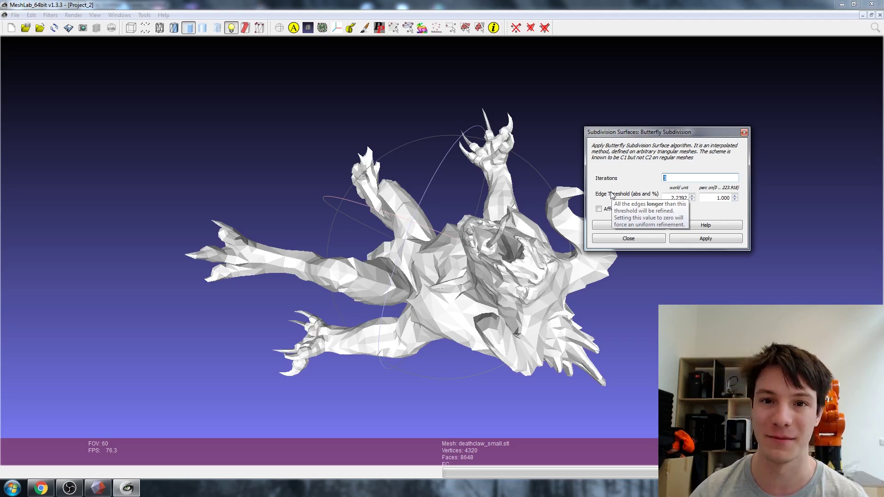
click(678, 198)
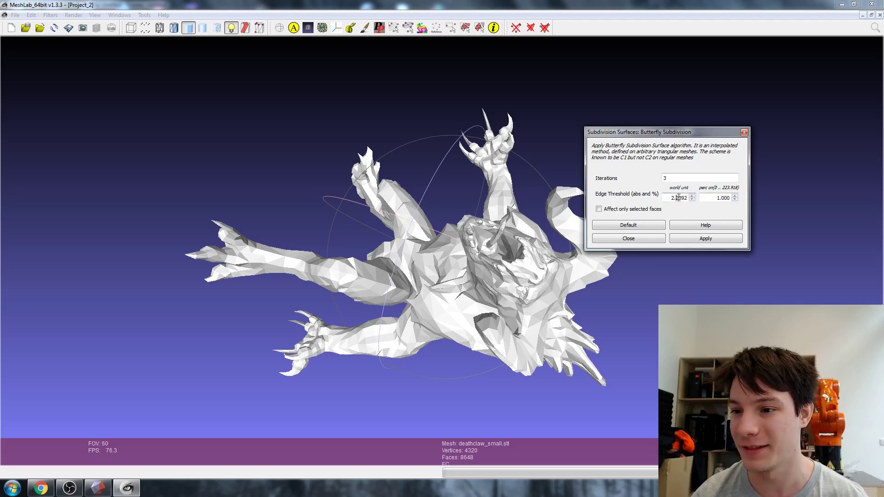
double_click(666, 197)
drag(710, 197, 743, 199)
double_click(668, 197)
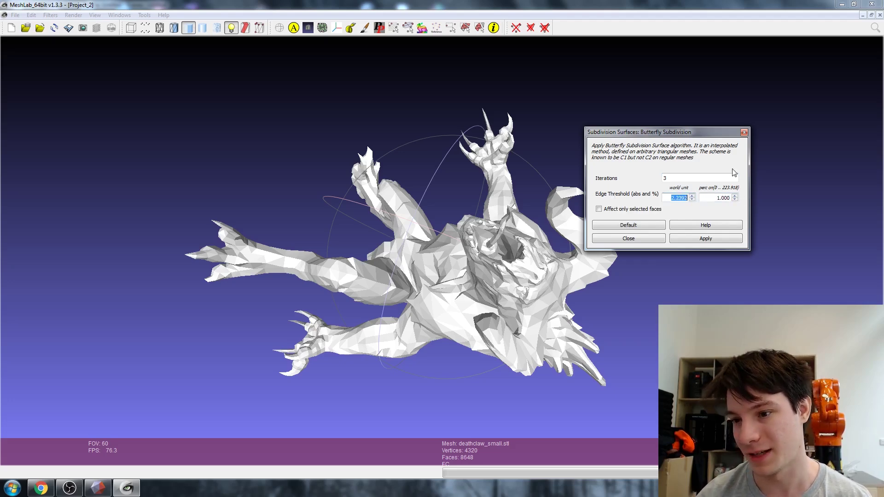
text(5)
click(714, 178)
key(BackSpace)
text(1)
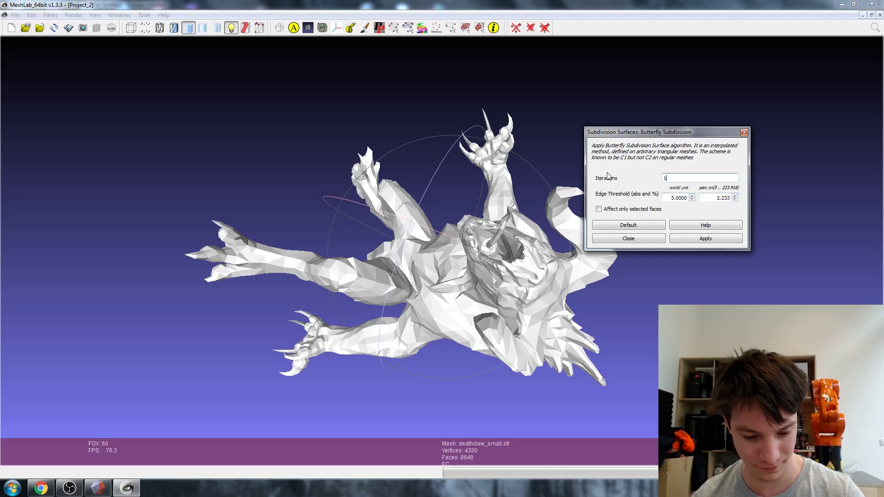
text(0)
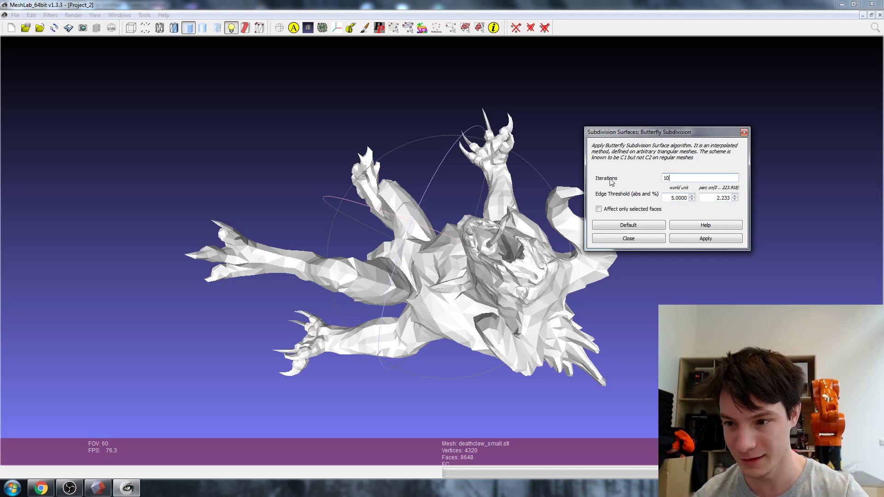
click(691, 241)
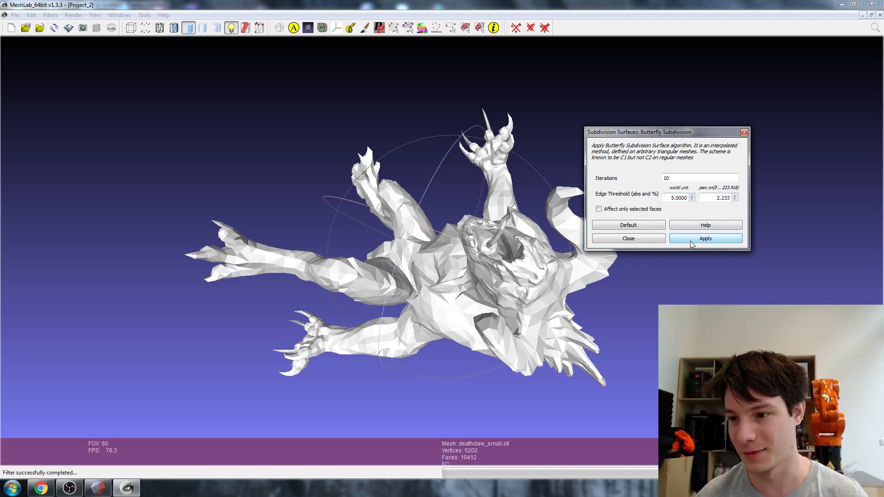
Step: Reapply the subdivision with the edge threshold lowered to 1, reaching 74584 vertices
double_click(678, 197)
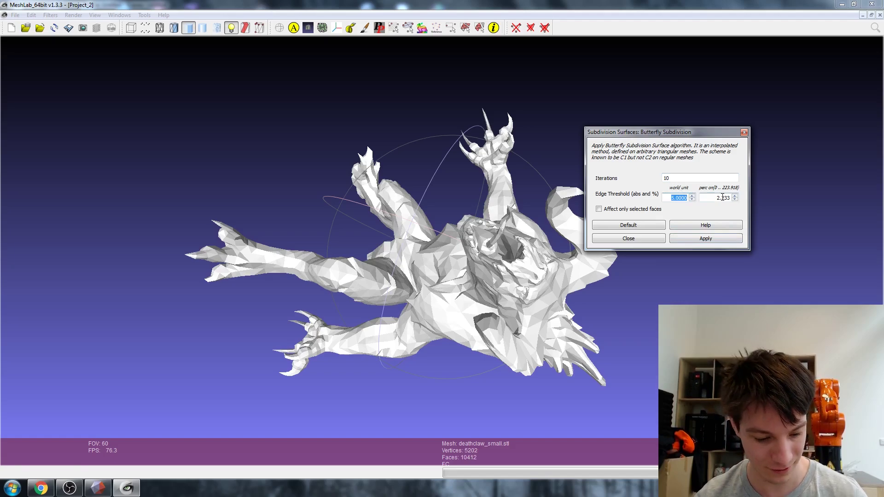
text(1)
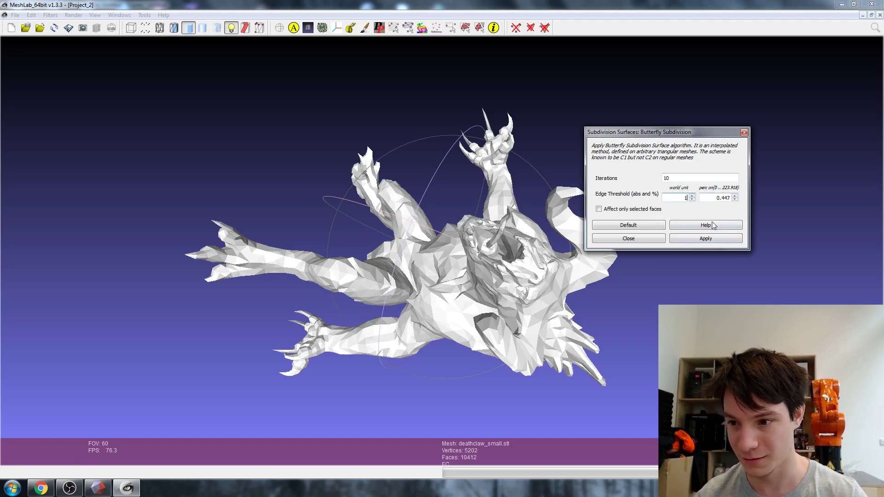
click(695, 241)
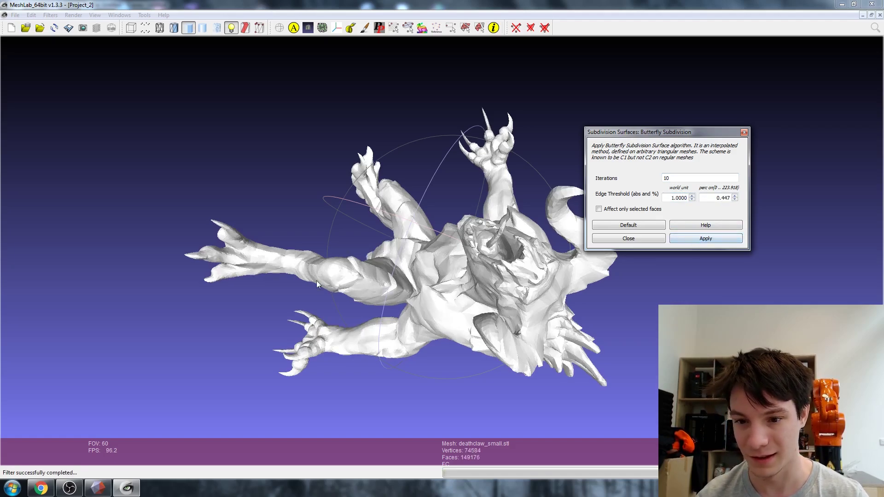
Step: Switch to Flat Lines rendering and rotate the deathclaw to inspect its dense triangle wireframe
drag(317, 284, 299, 120)
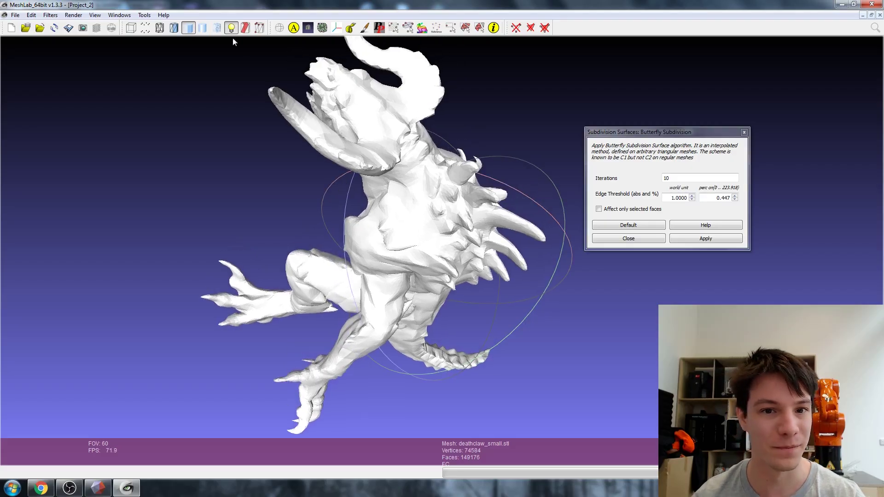
click(174, 27)
drag(239, 92, 448, 142)
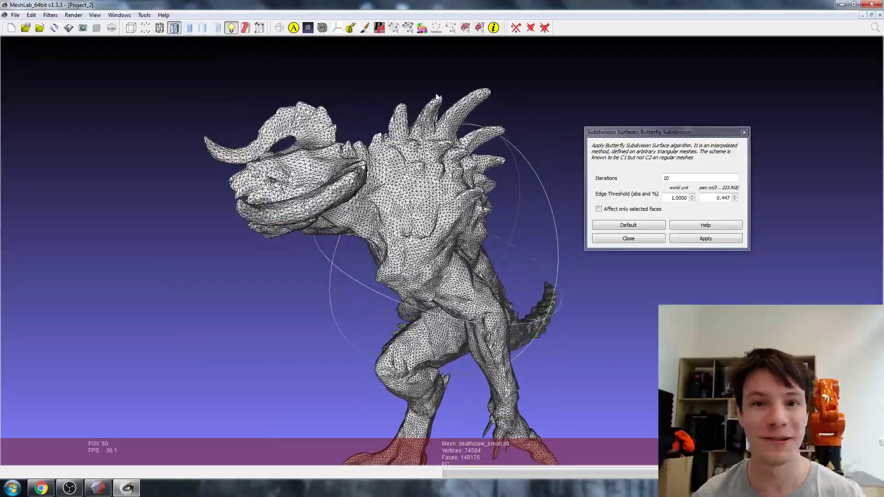
drag(492, 65, 342, 253)
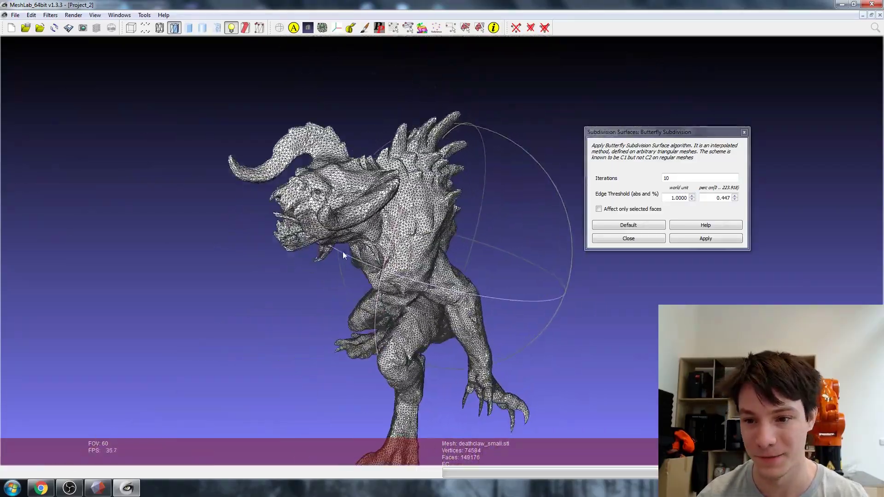
Step: Rerun Butterfly Subdivision at a 0.5 edge threshold, giving 269396 vertices and 538800 faces
double_click(677, 198)
text(.5)
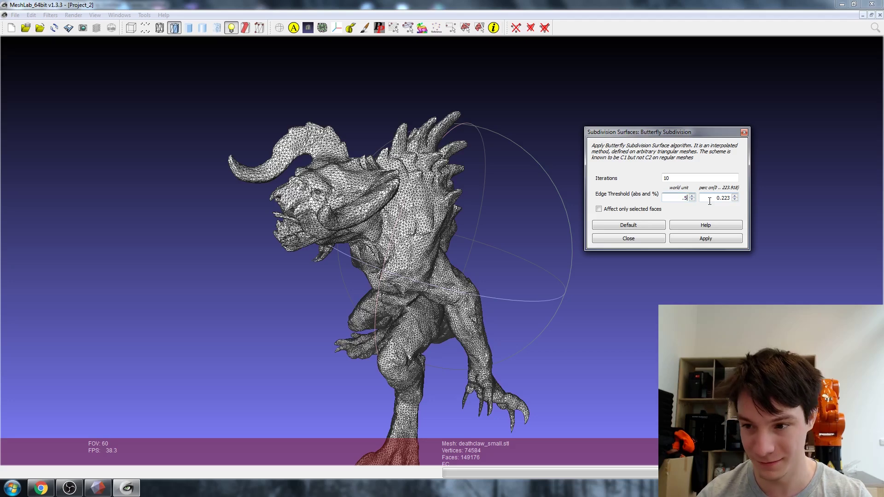
click(717, 178)
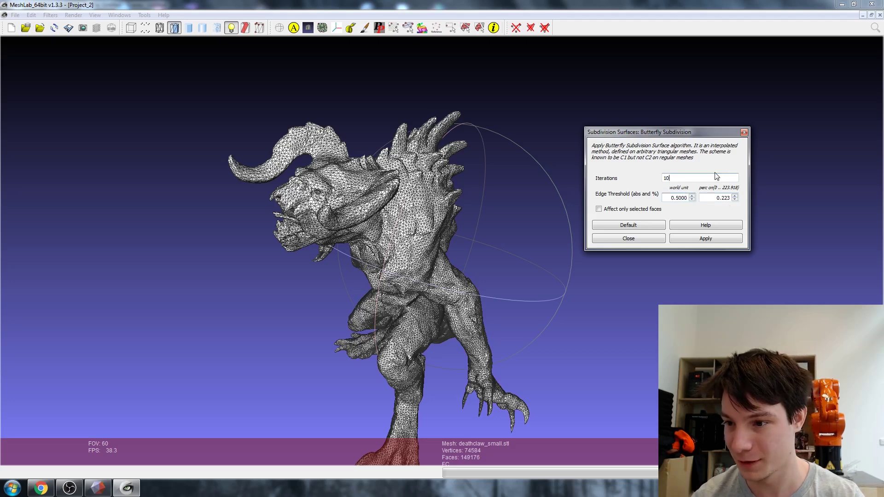
click(704, 239)
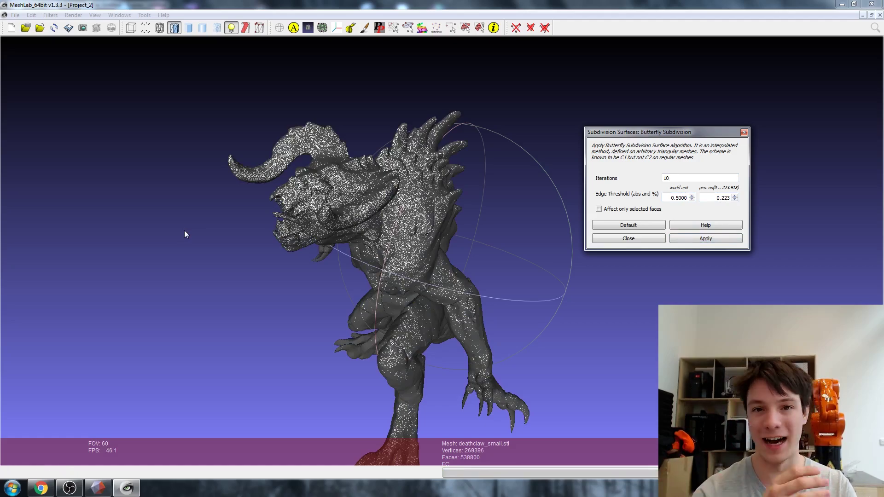
drag(184, 230, 246, 273)
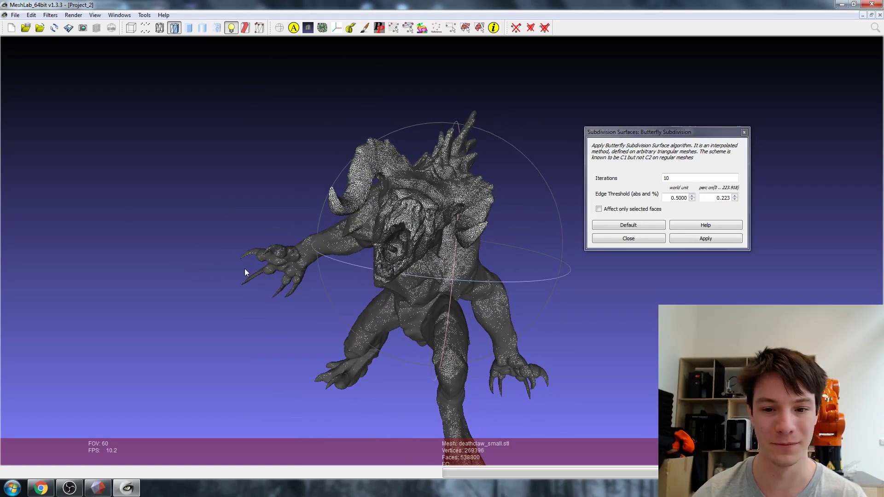
click(705, 237)
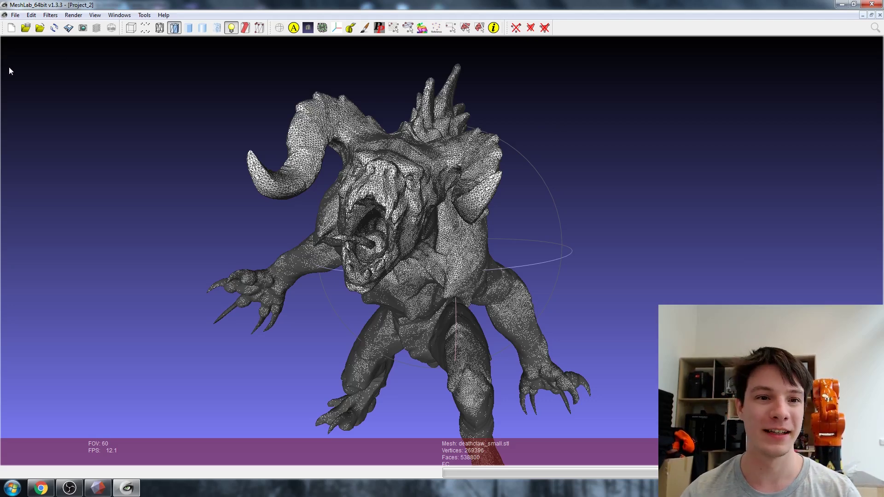
Step: Start Export Mesh As and choose STL File Format (*.stl) for deathclaw_small.stl
click(12, 15)
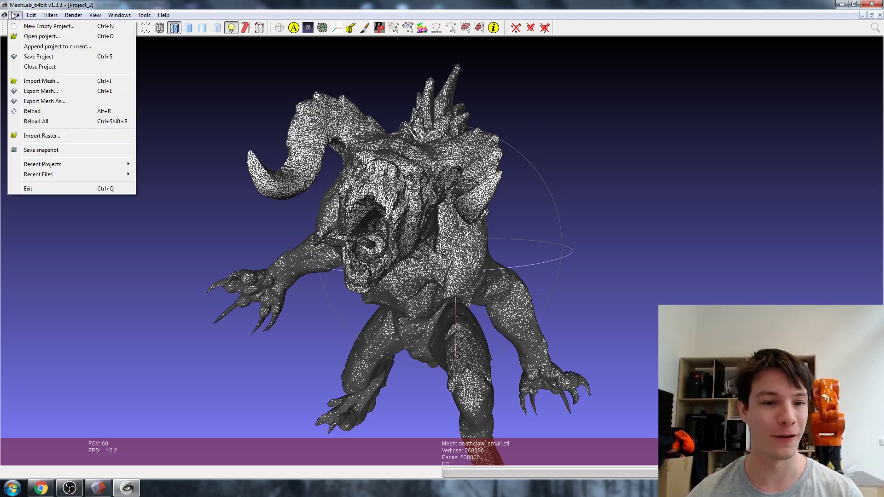
click(29, 99)
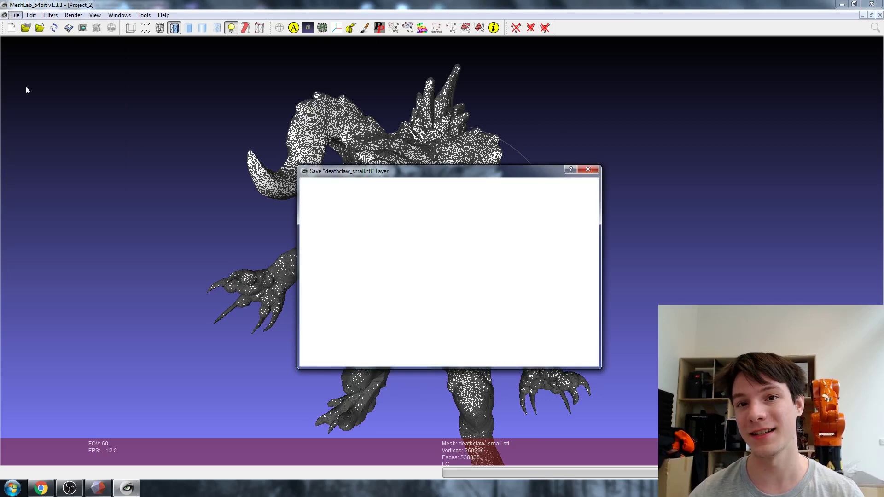
click(392, 356)
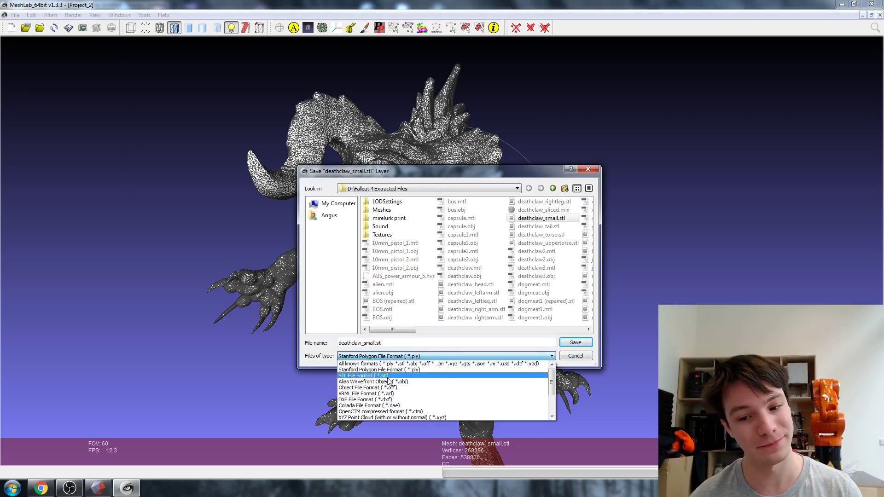
click(389, 376)
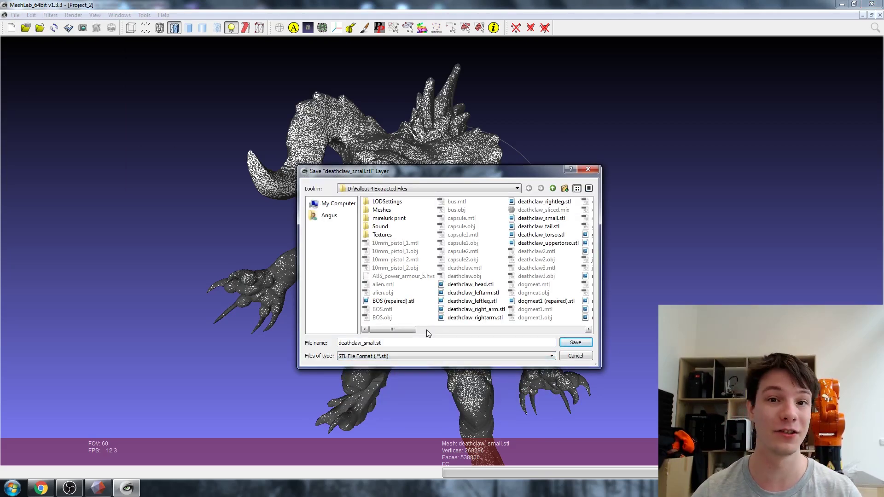